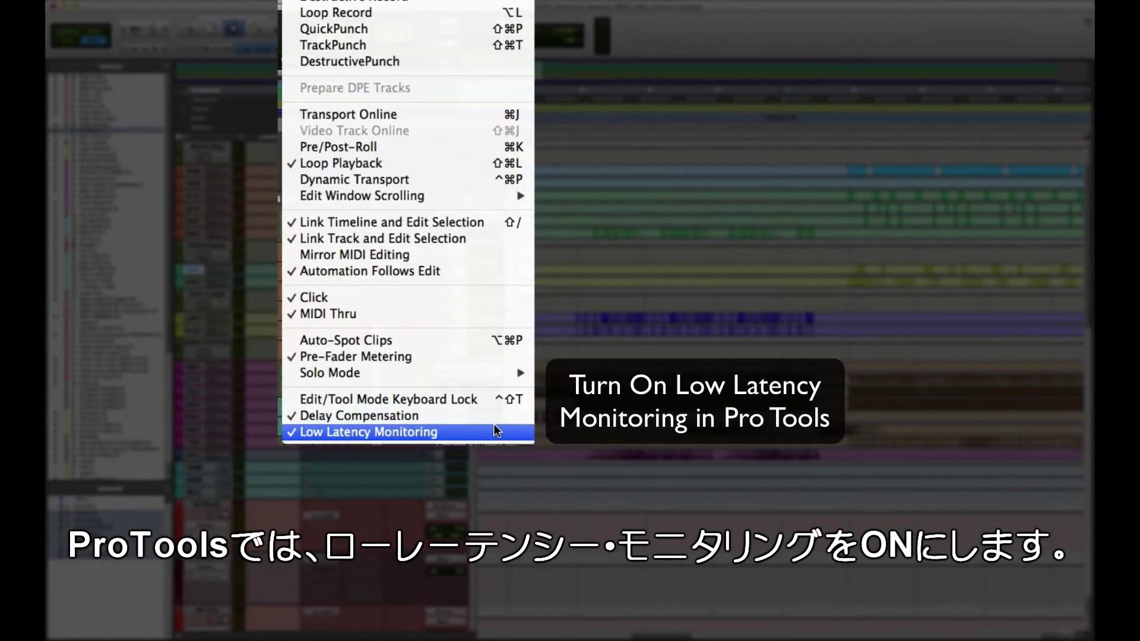
Step: Enable Pro Tools Low Latency Monitoring and view the Playback Engine's H/W Buffer Size choices
left_click(494, 432)
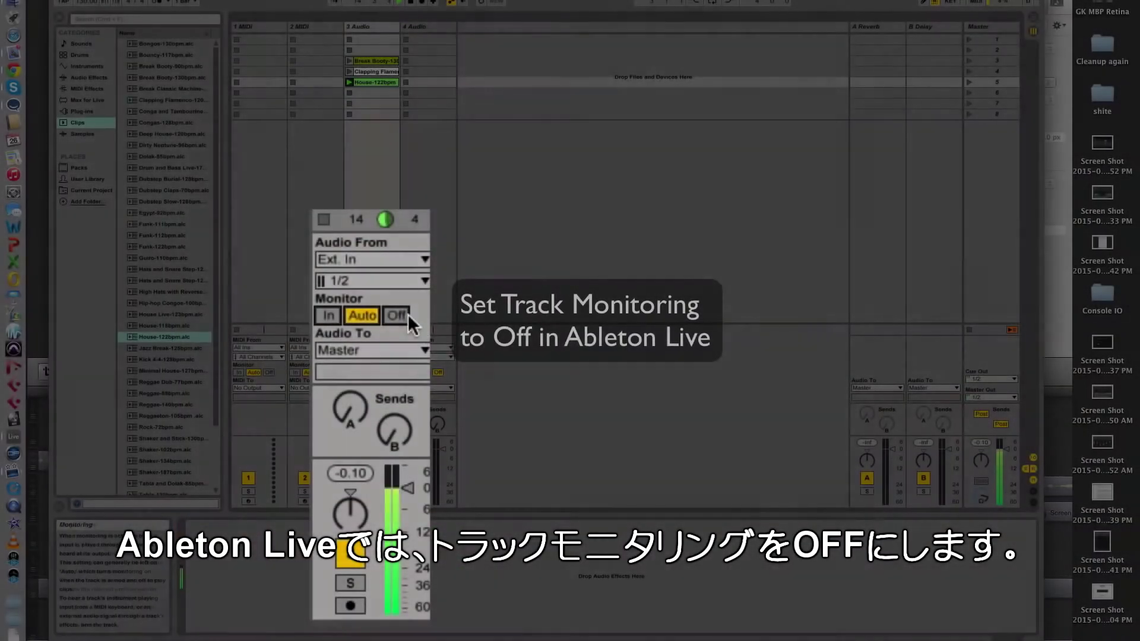
left_click(402, 314)
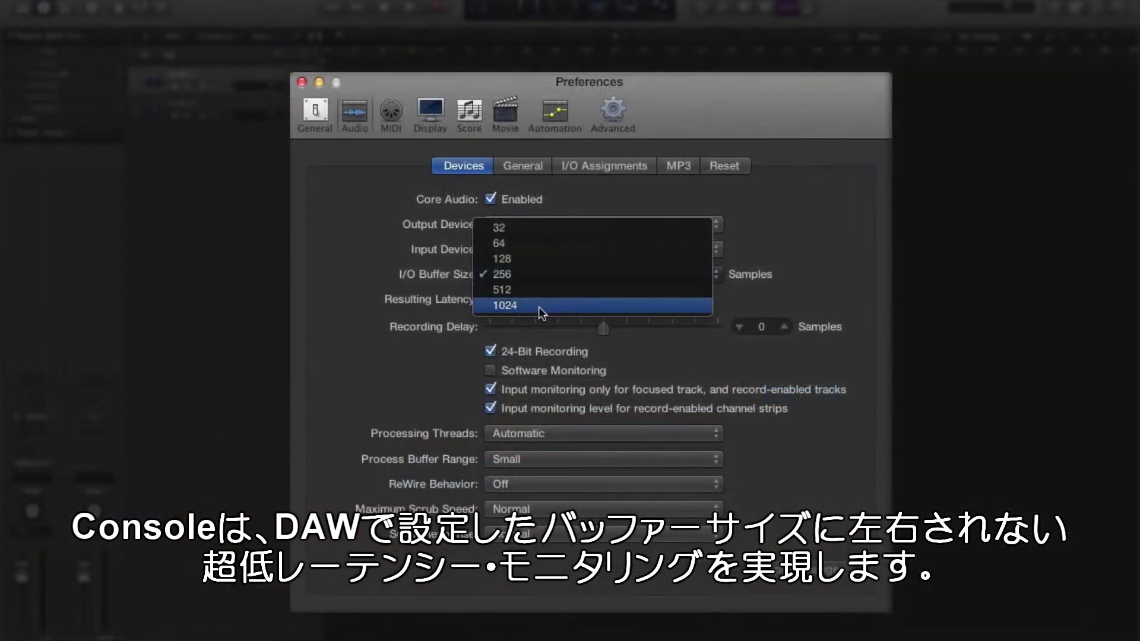
Step: Pick 1024 samples from Logic's I/O Buffer Size list in Audio Devices preferences
left_click(540, 312)
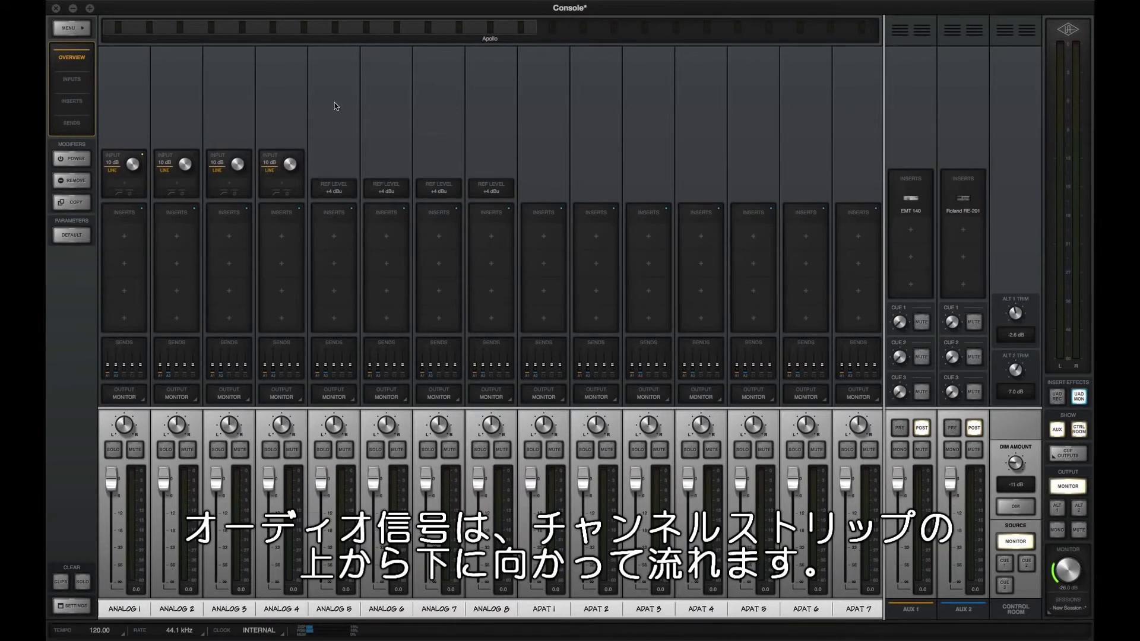
Step: Load the UA 610-B preamp into Analog 4's Unison slot
left_click(284, 187)
left_click(487, 292)
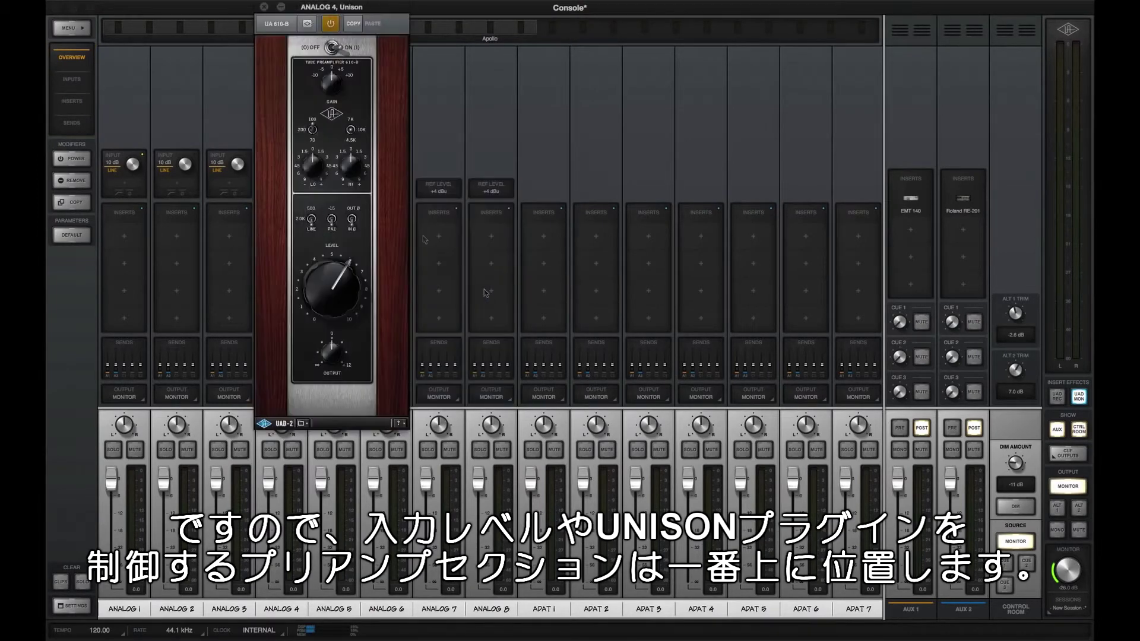
left_click(264, 6)
Step: Insert a dbx 160 compressor on Analog 4 and show its aux and cue send levels
left_click(279, 240)
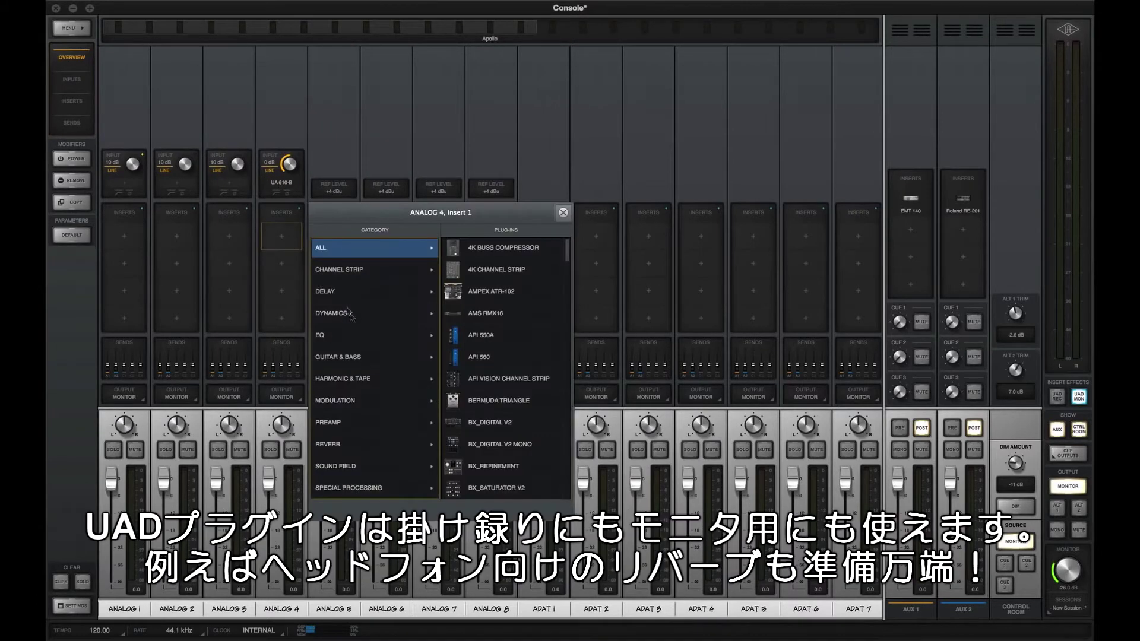
left_click(500, 336)
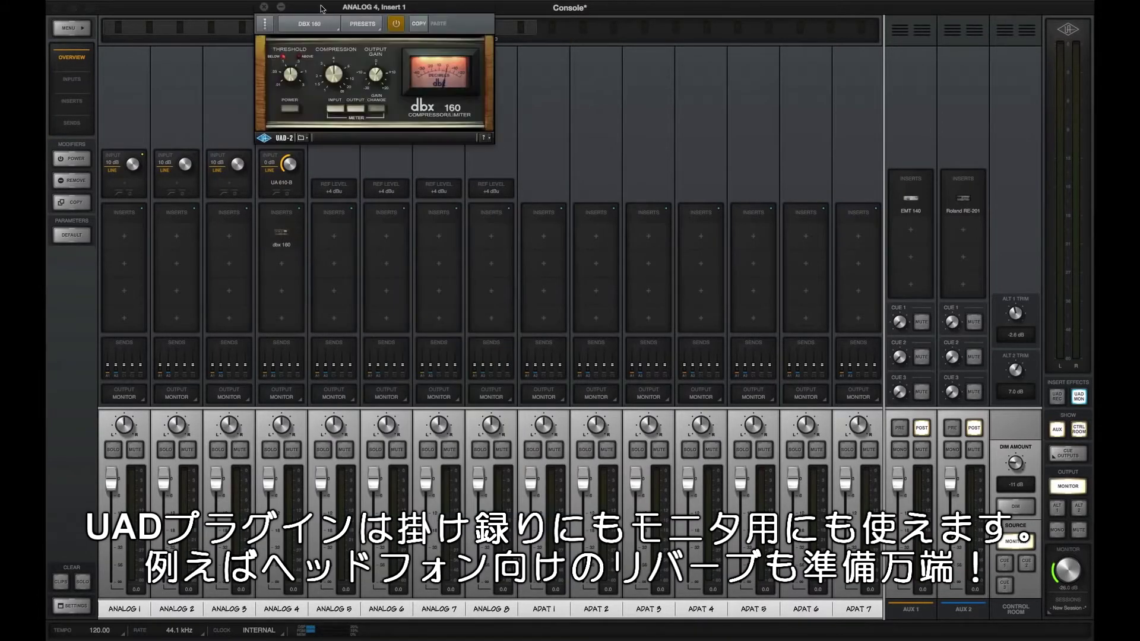
left_click(268, 8)
left_click(288, 350)
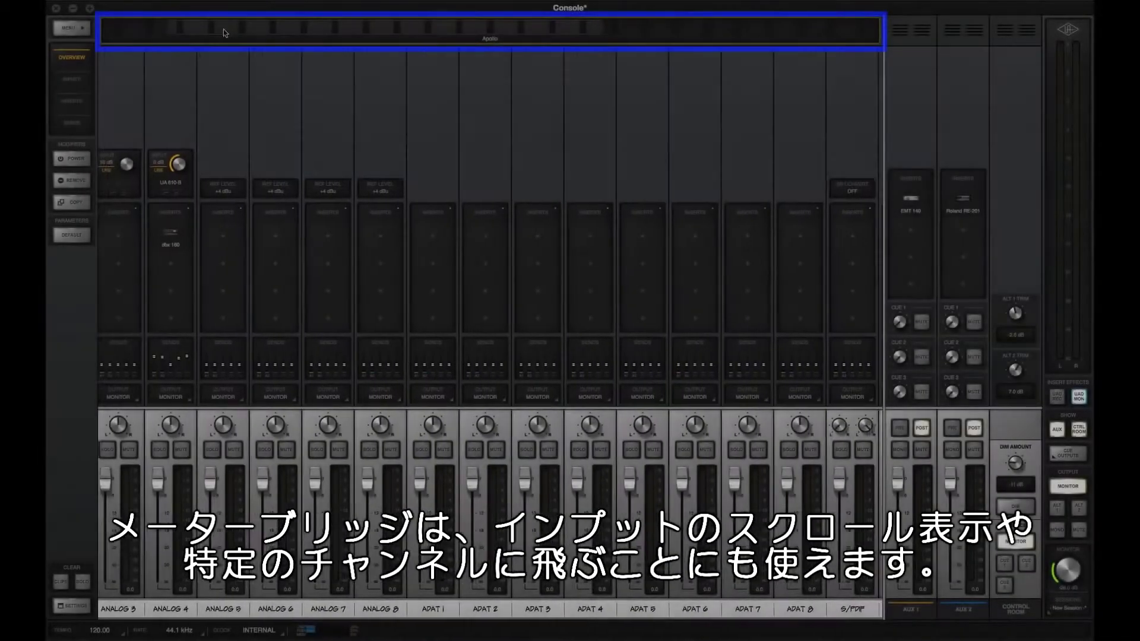
left_click_drag(598, 32, 628, 31)
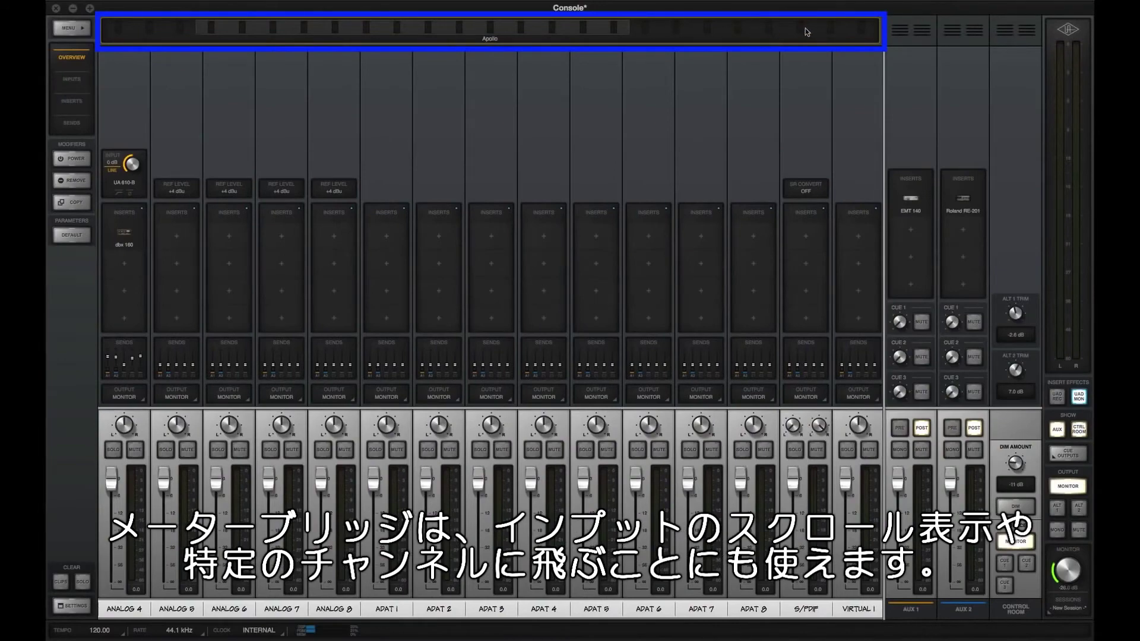
Step: Jump to the ADAT and virtual channels, toggle aux returns, check cue outputs, enable Control Room
left_click(835, 36)
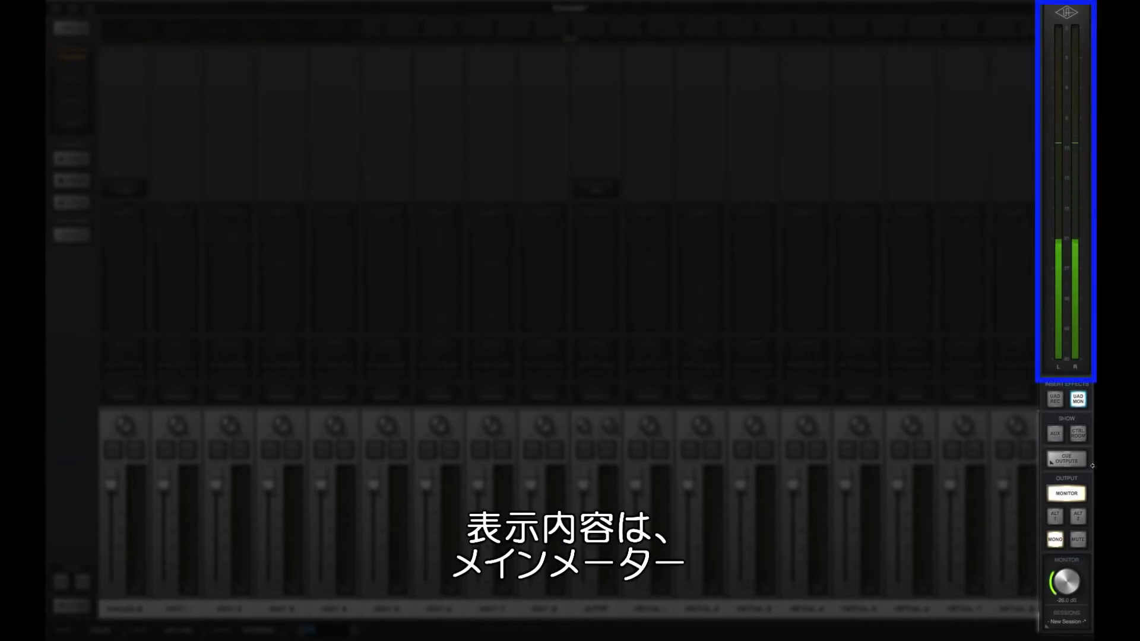
left_click(1055, 435)
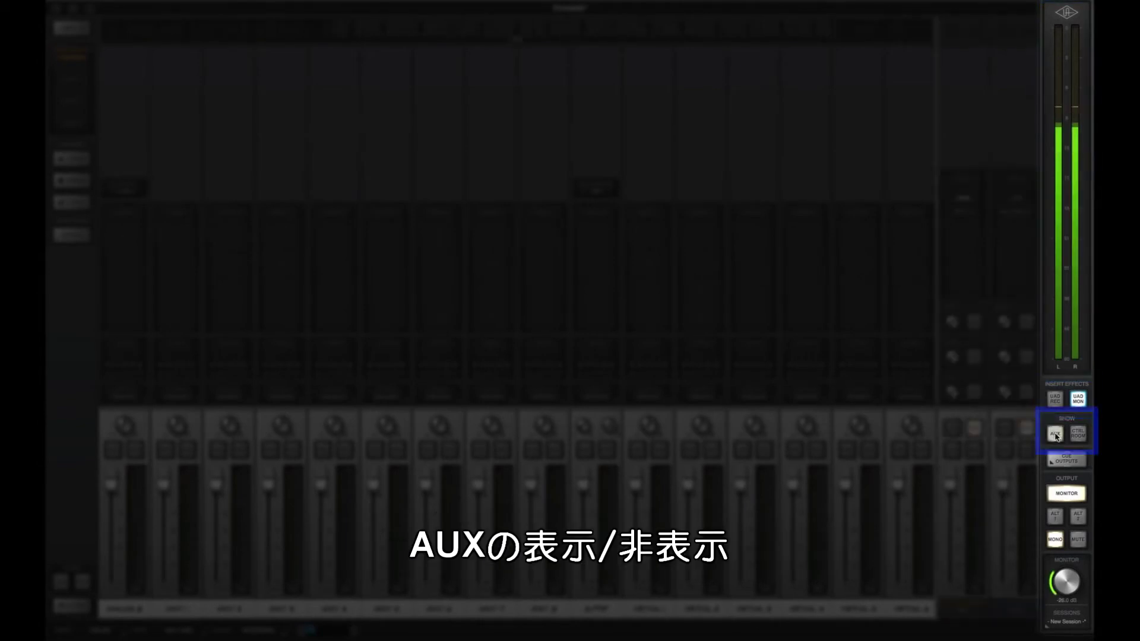
left_click(1056, 435)
left_click(1071, 463)
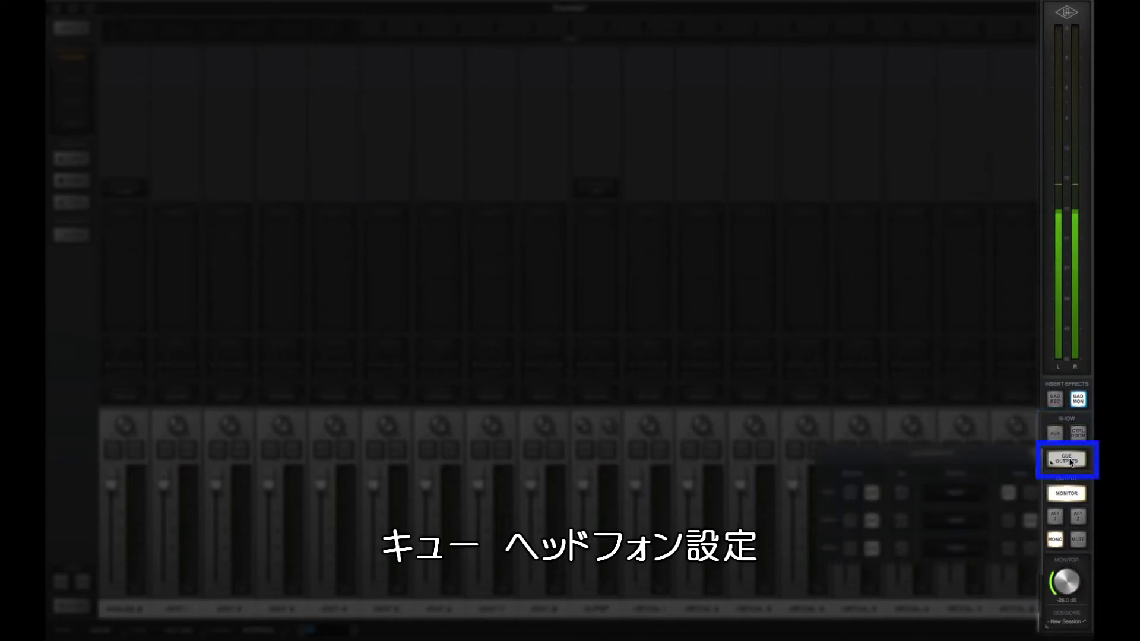
left_click(1084, 436)
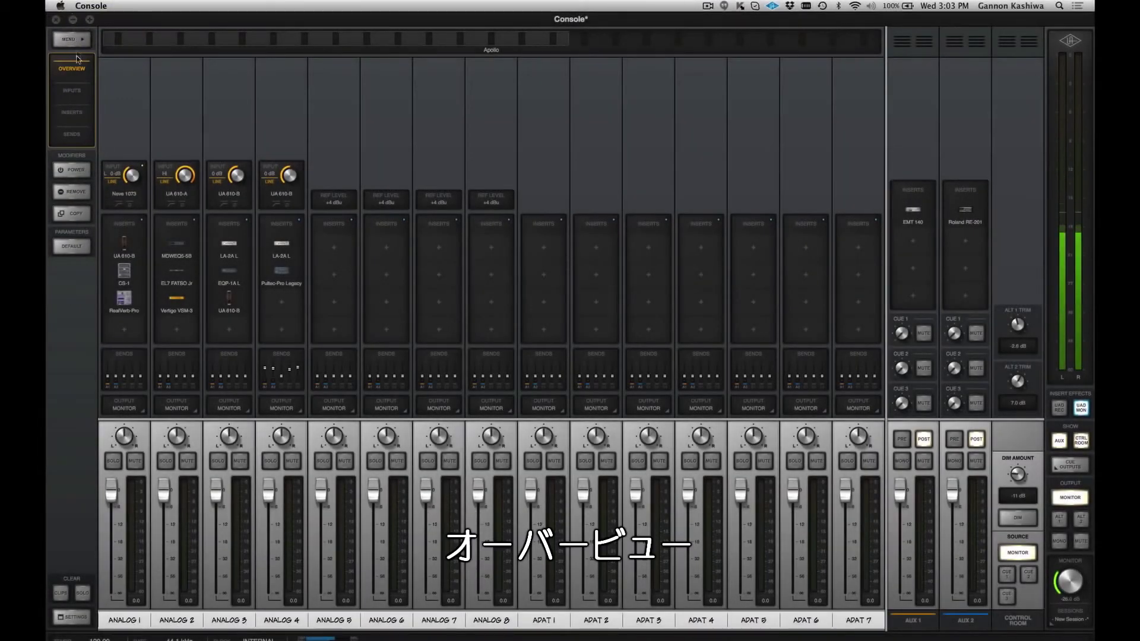
Step: Cycle through the Inputs, Inserts and Sends views, then shorten the mixer window
left_click(80, 95)
left_click(81, 112)
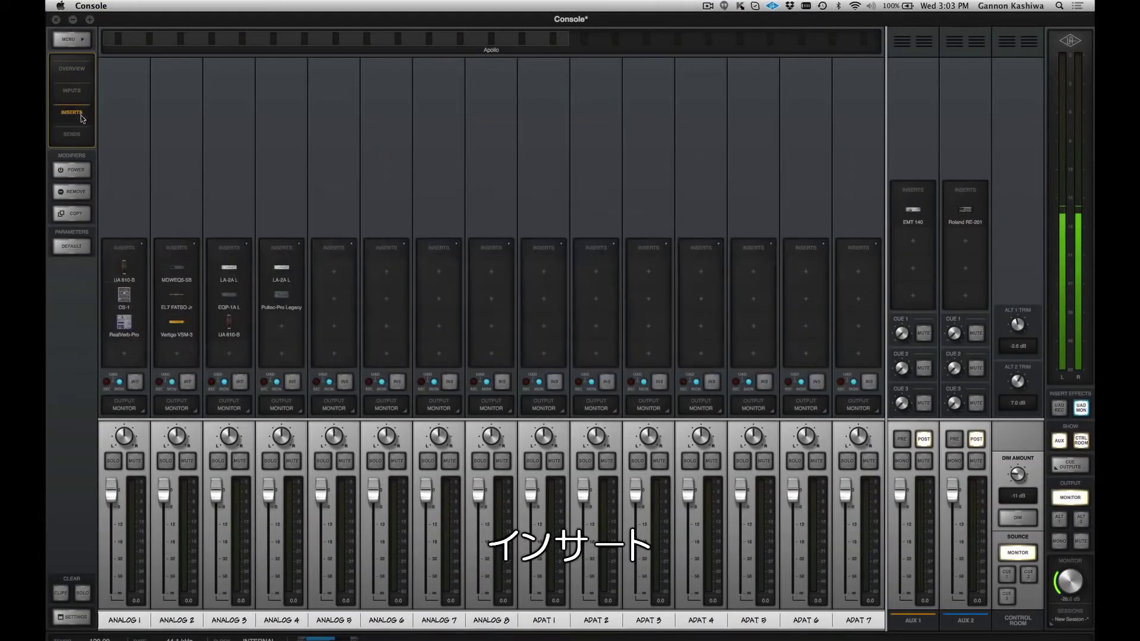
left_click(79, 136)
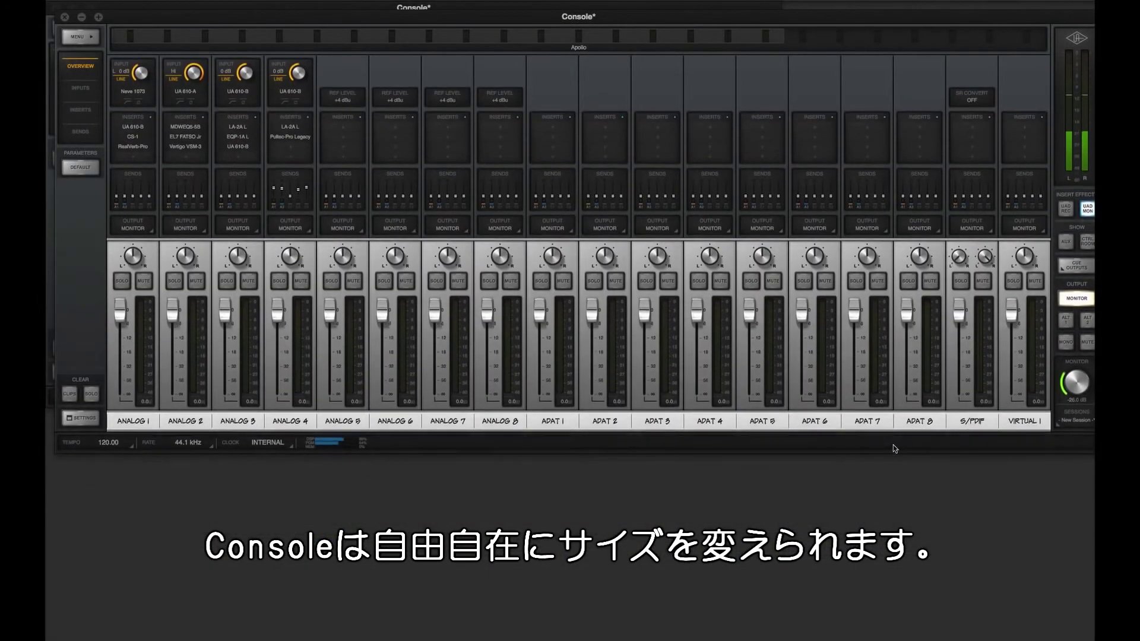
mouse_move(892, 640)
left_mouse_down()
mouse_move(886, 414)
mouse_move(886, 634)
left_mouse_up()
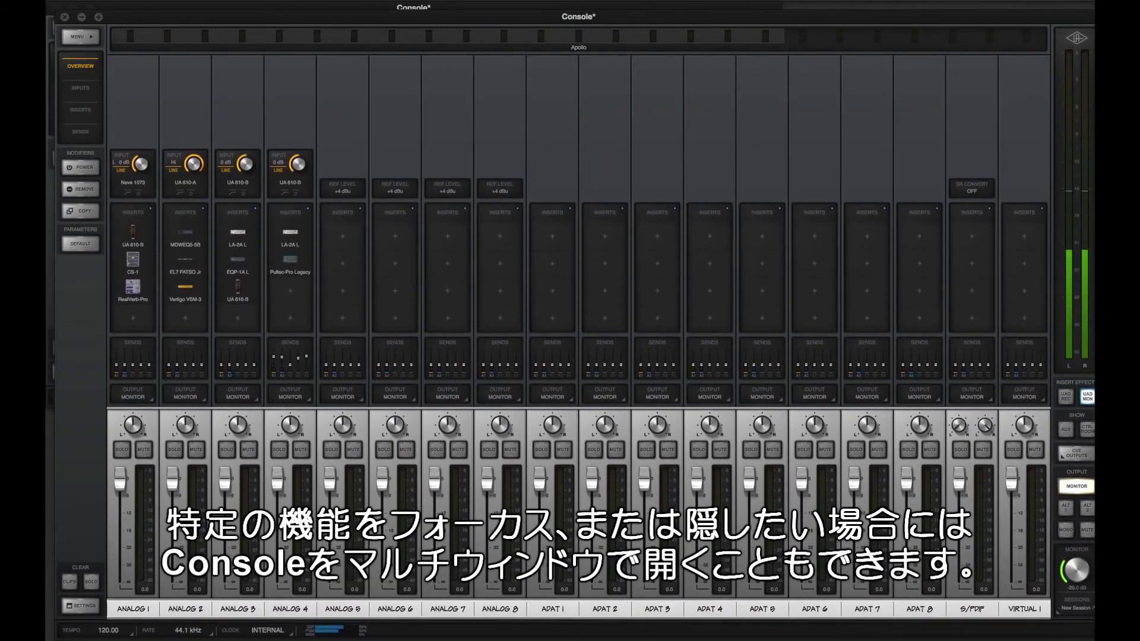
Step: Open a second Console window and narrow it to three channels
left_click(776, 7)
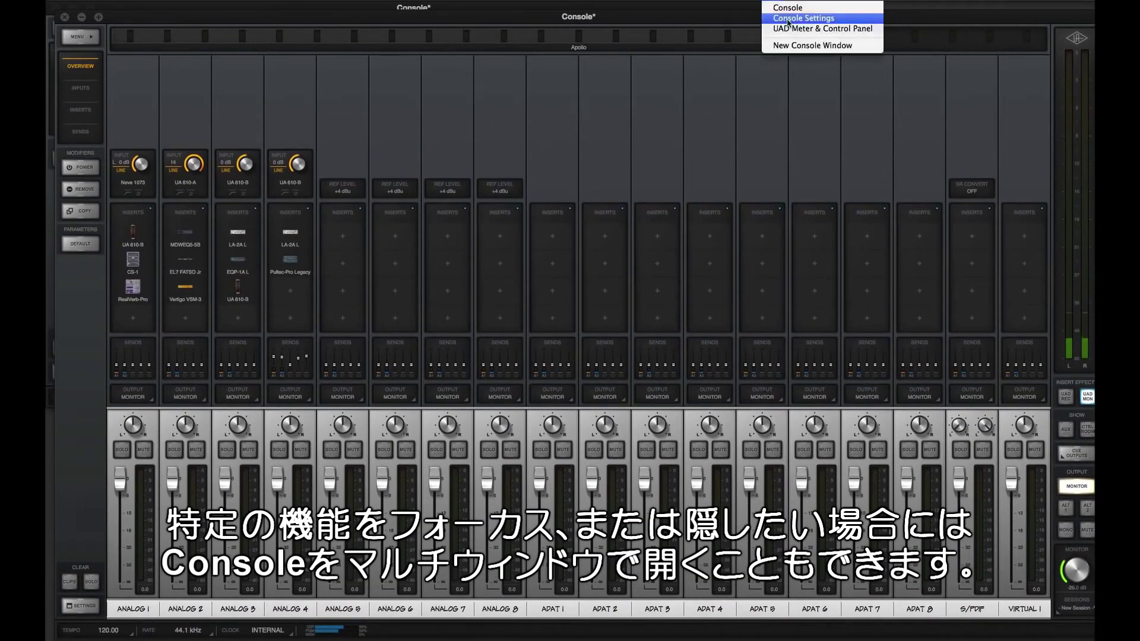
left_click(806, 47)
left_click_drag(1084, 456, 314, 459)
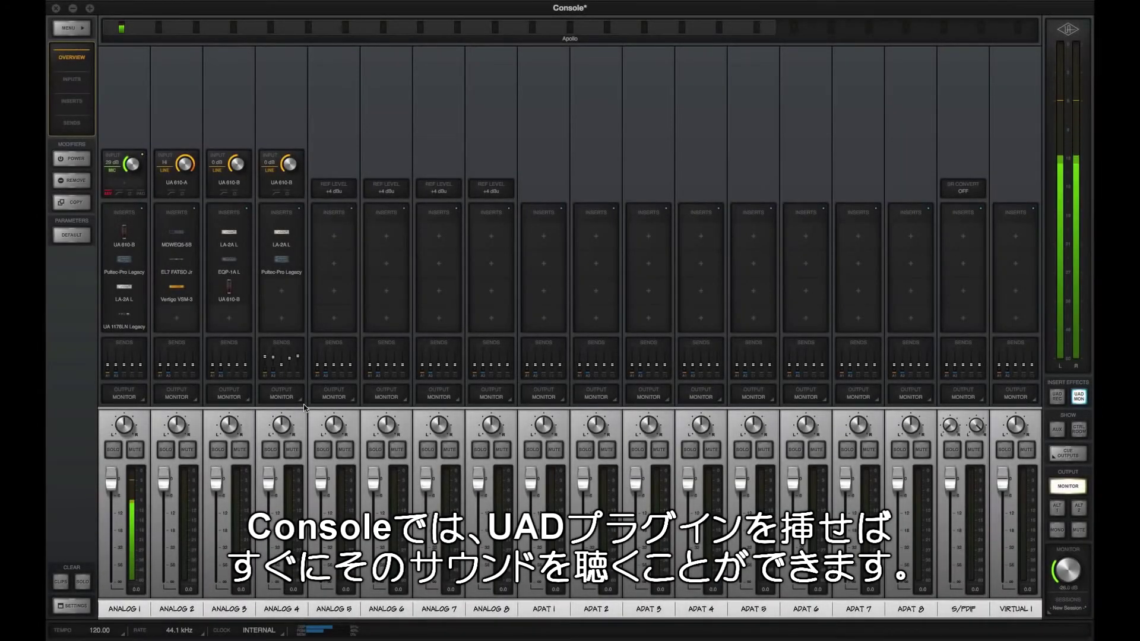
Step: Load the JEFF BALDING - FAT BASS channel preset on Analog 1
left_click(130, 215)
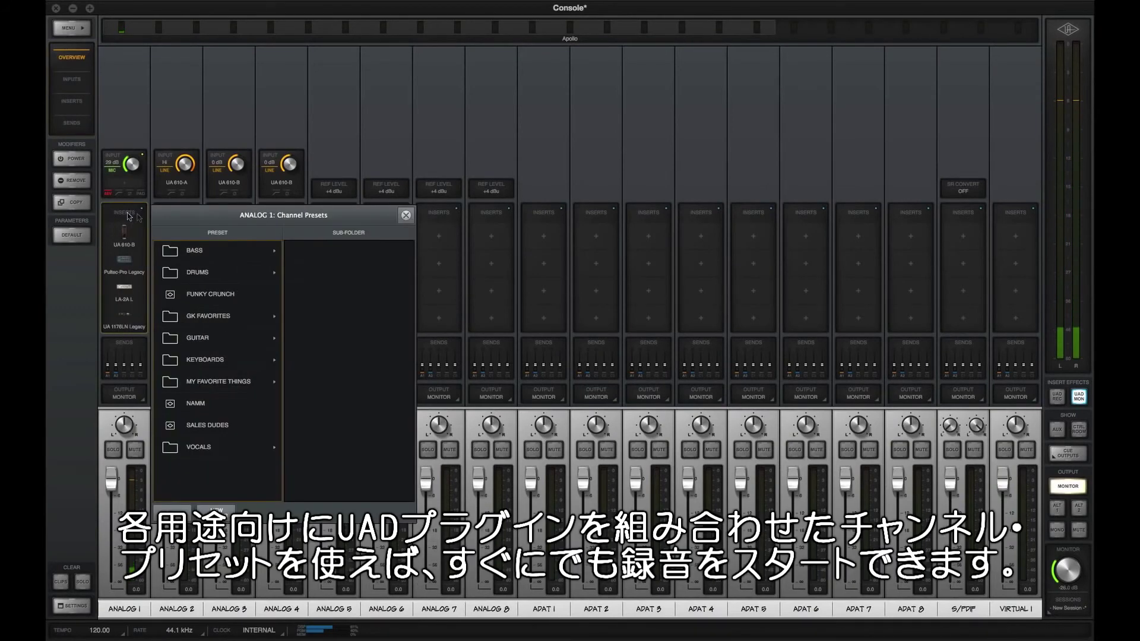
left_click(207, 252)
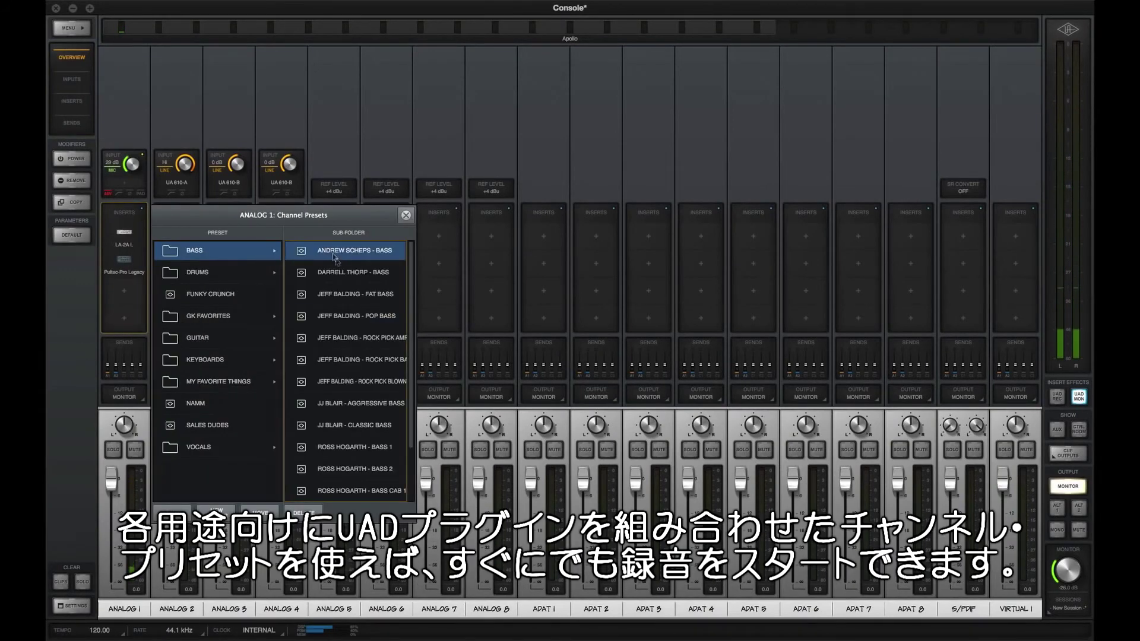
left_click(341, 274)
left_click(347, 297)
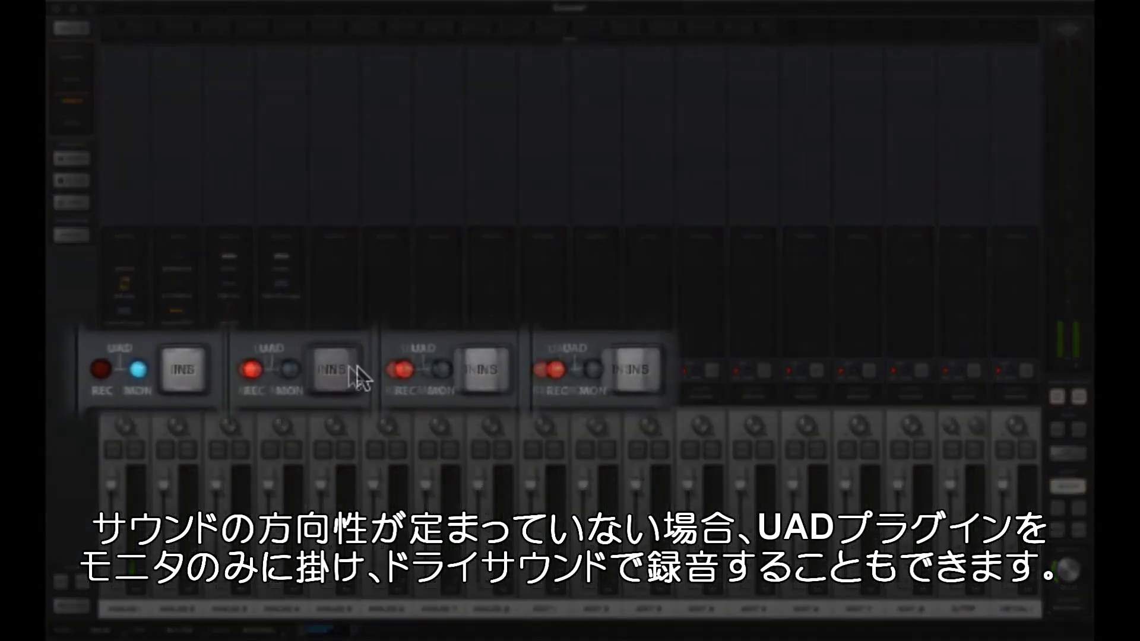
Step: Switch the inserts on channels 2–4 from REC to MON
left_click(345, 367)
left_click(499, 367)
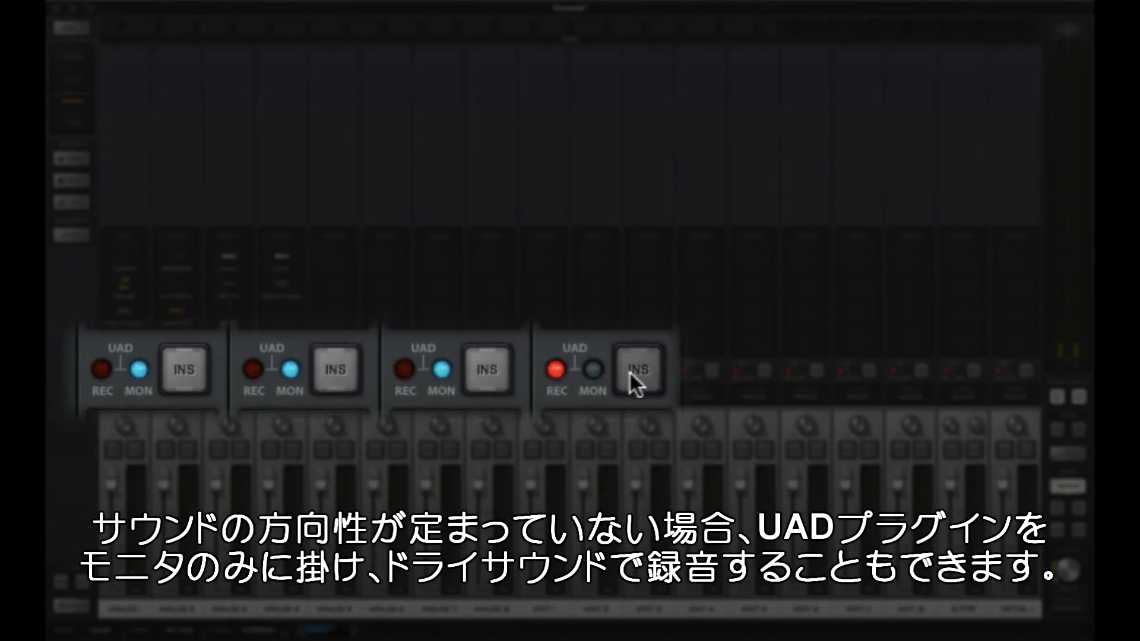
left_click(637, 369)
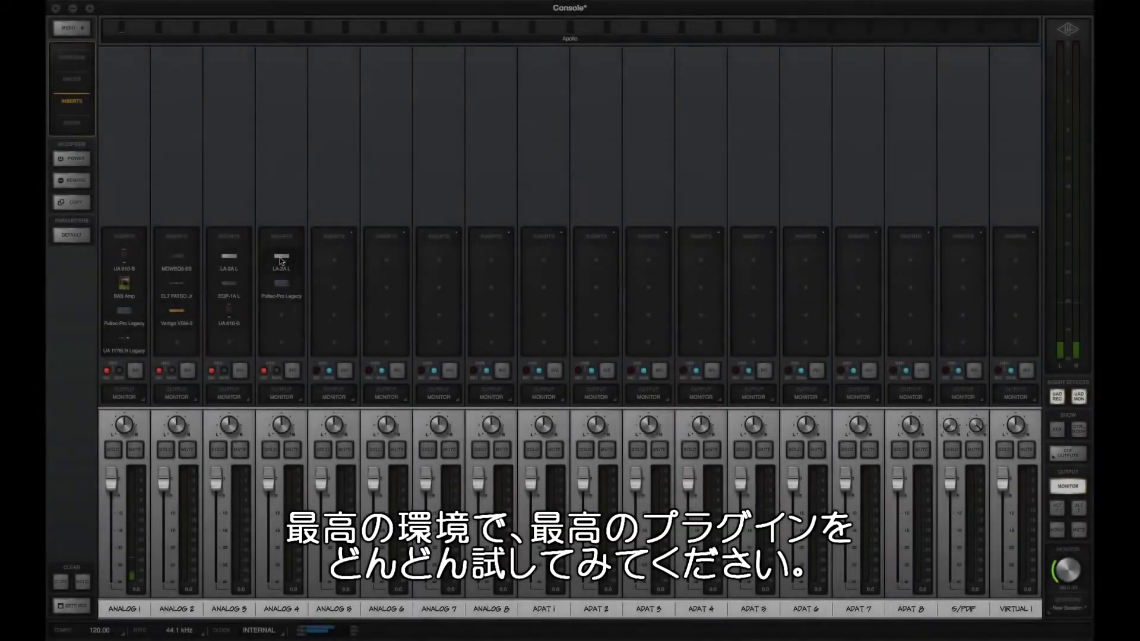
Step: Open Analog 4's LA-2A and Pultec EQ windows so both are visible
left_click(281, 261)
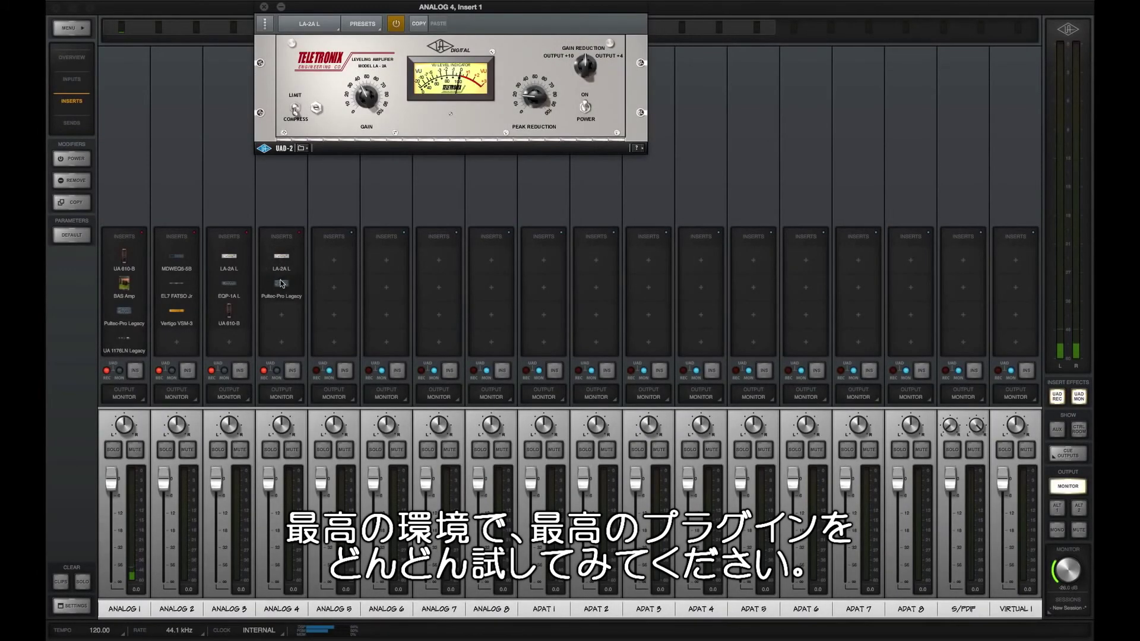
left_click(282, 283)
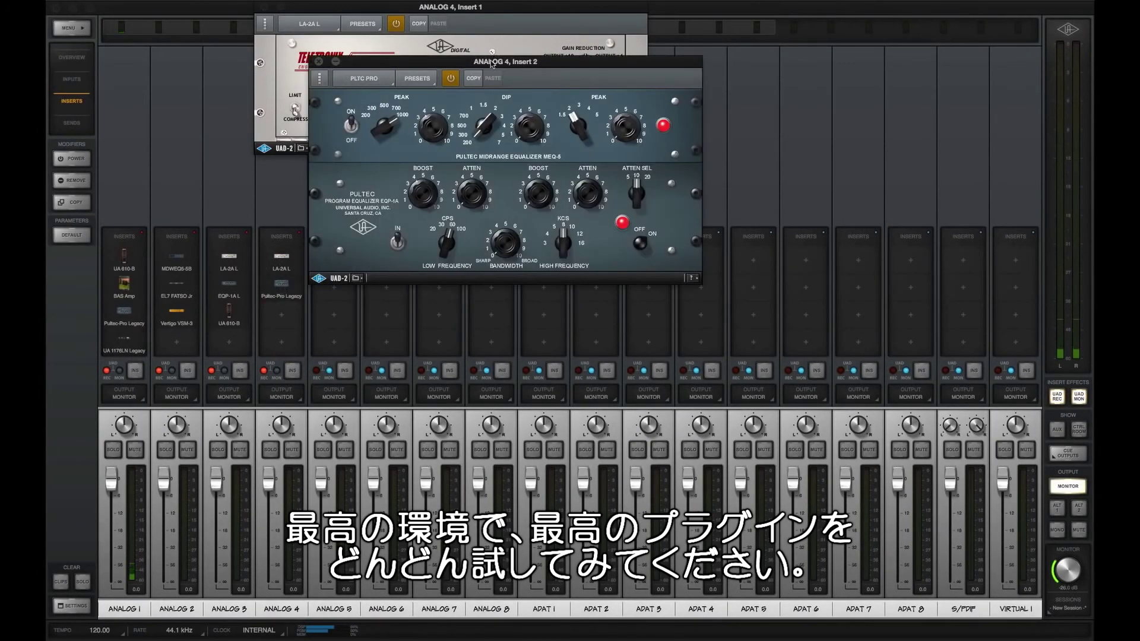
left_click_drag(490, 64, 487, 166)
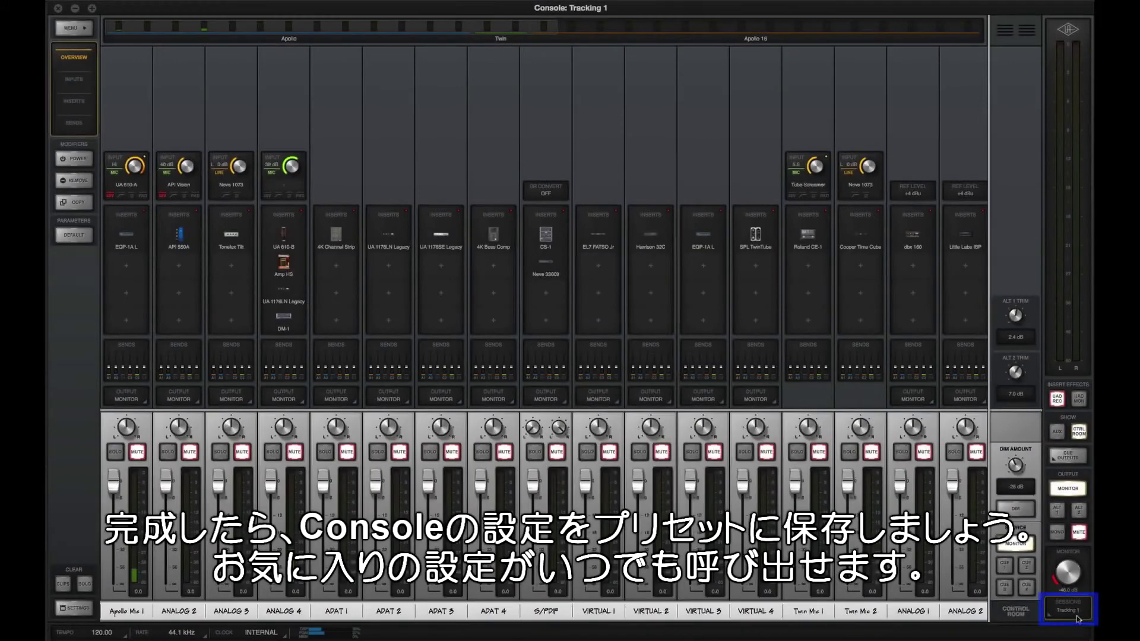
Step: Save the session as 'Tracking 2' from the Sessions list
left_click(1078, 618)
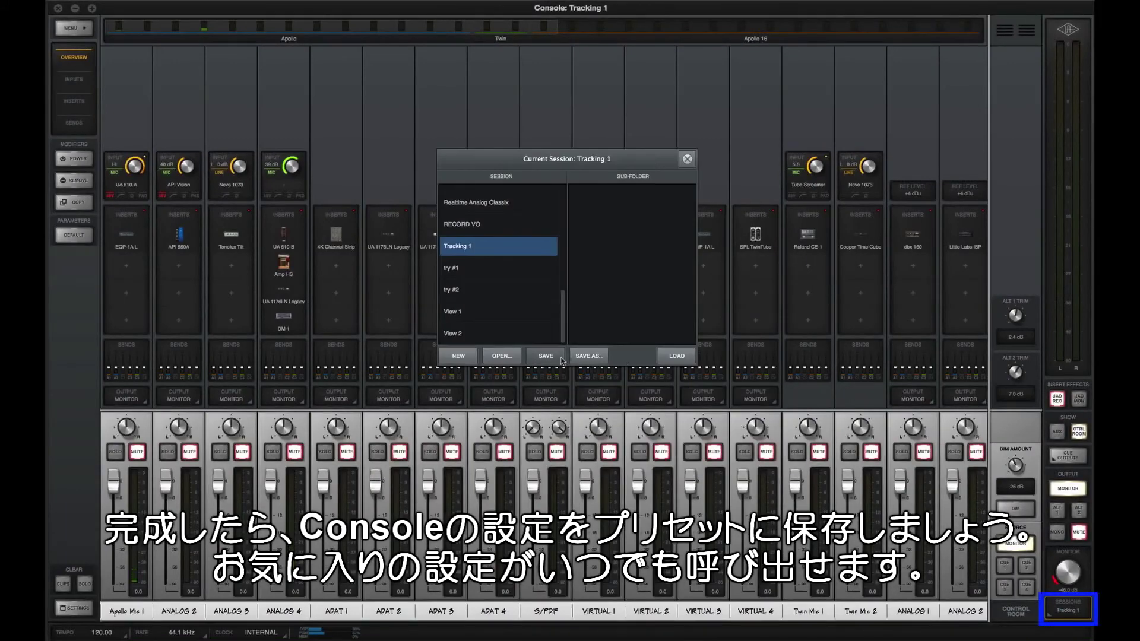
left_click(580, 356)
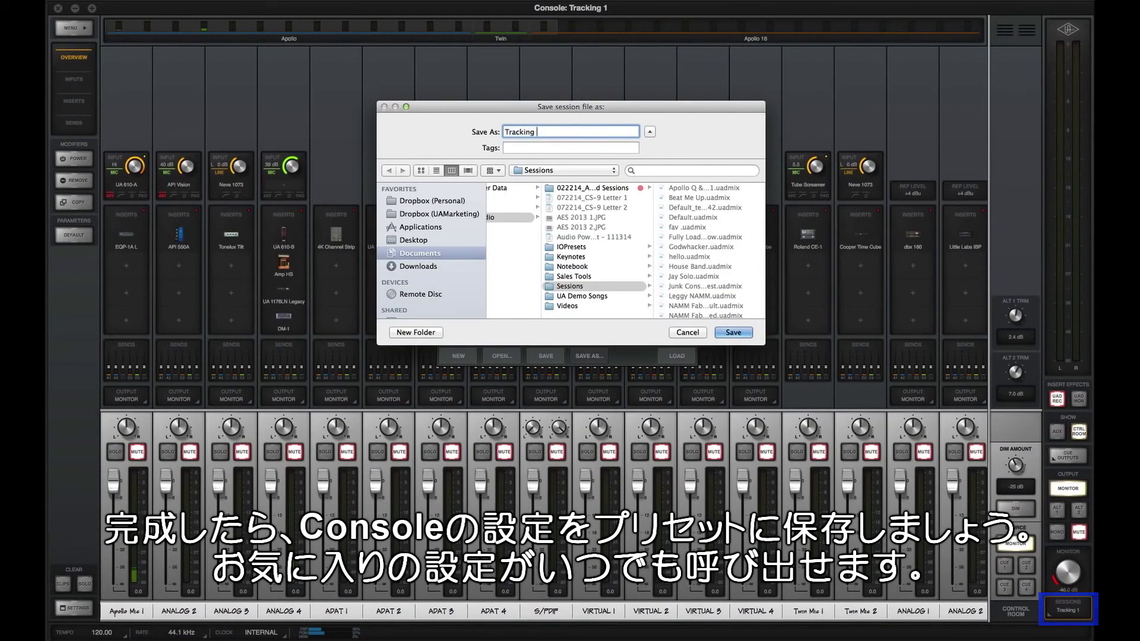
type("2")
key("Return")
left_click(687, 159)
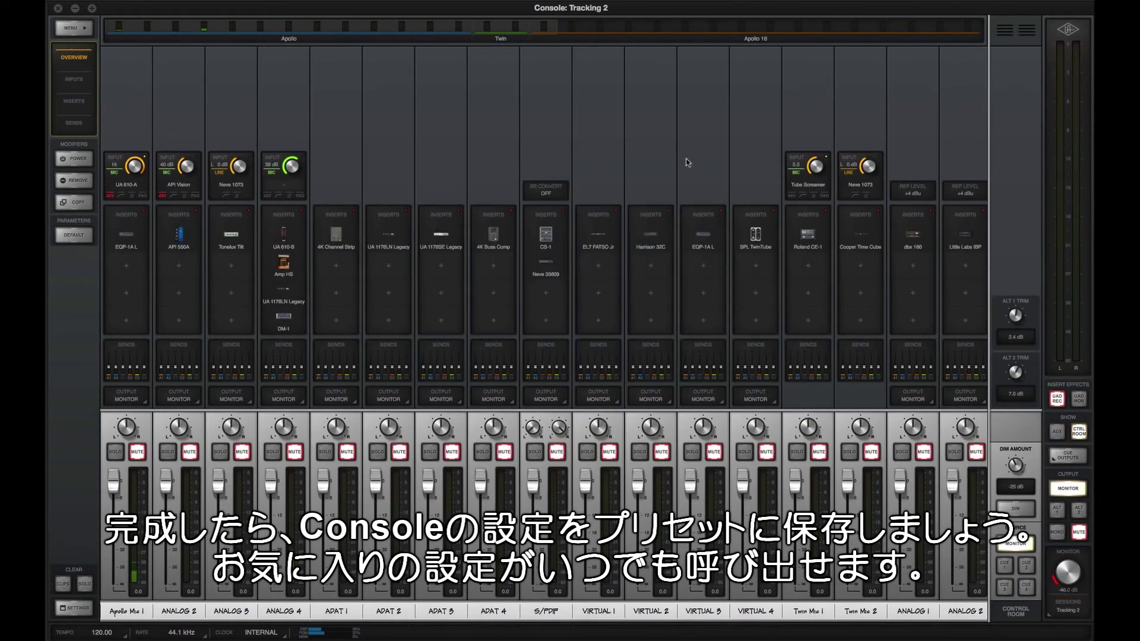